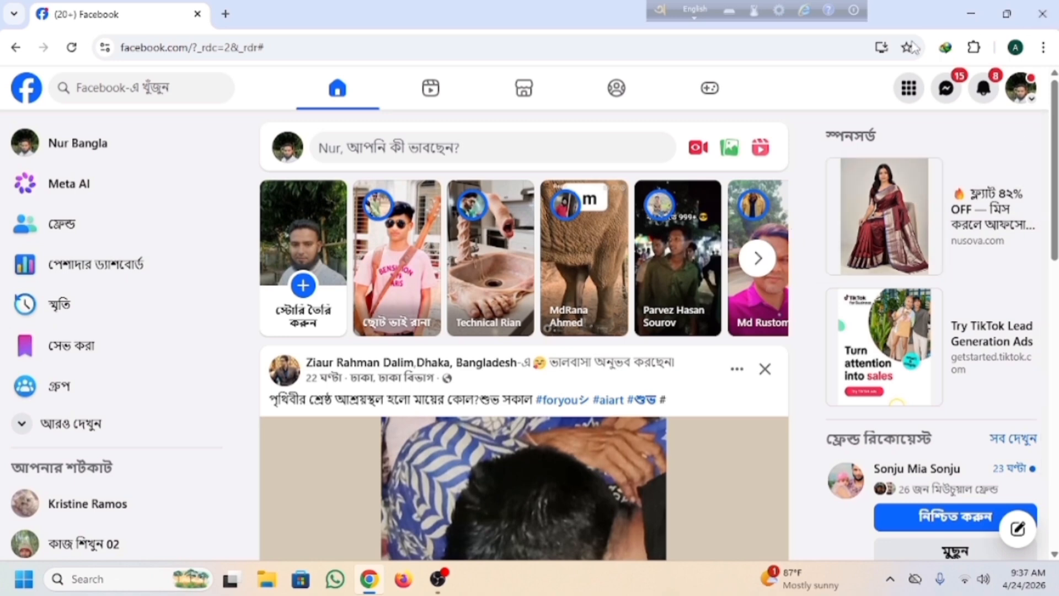
- Switch the active Facebook profile from the personal account to the cat-themed page
{"action": "left_click", "coordinate": [1021, 103]}
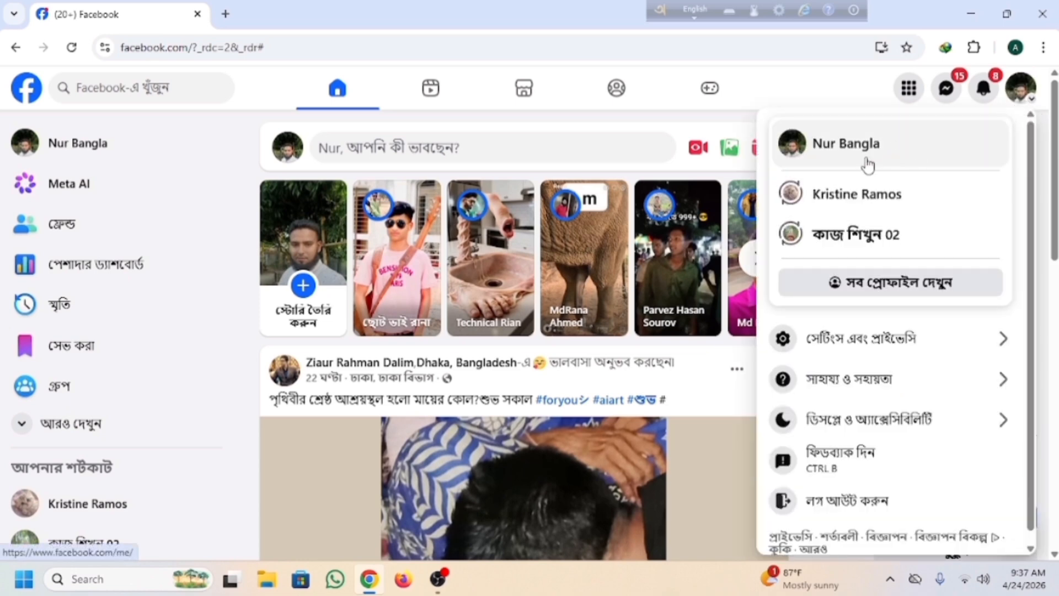
{"action": "left_click", "coordinate": [838, 203]}
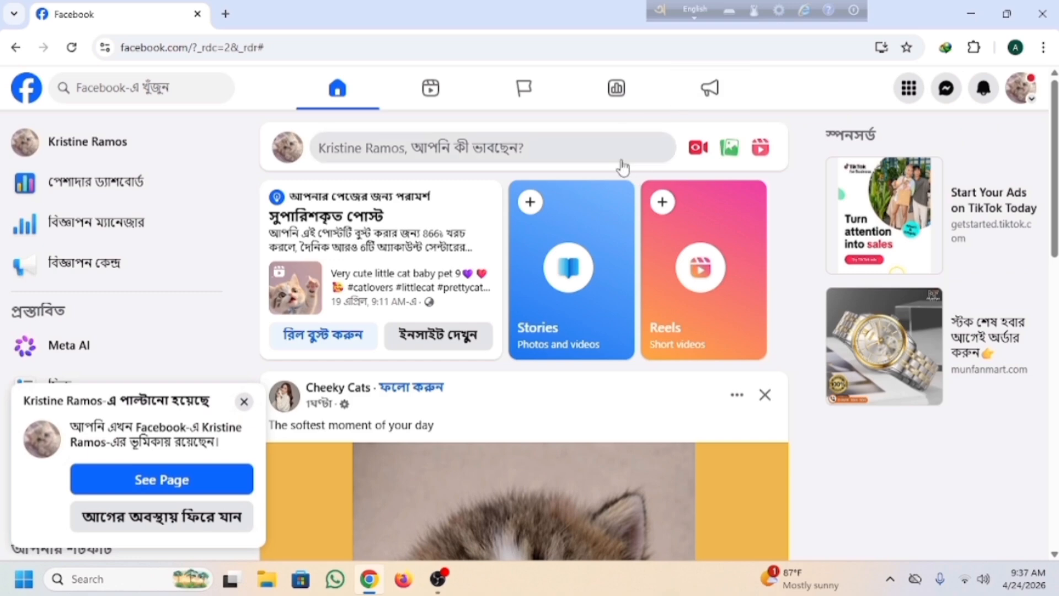
{"action": "mouse_move", "coordinate": [870, 181]}
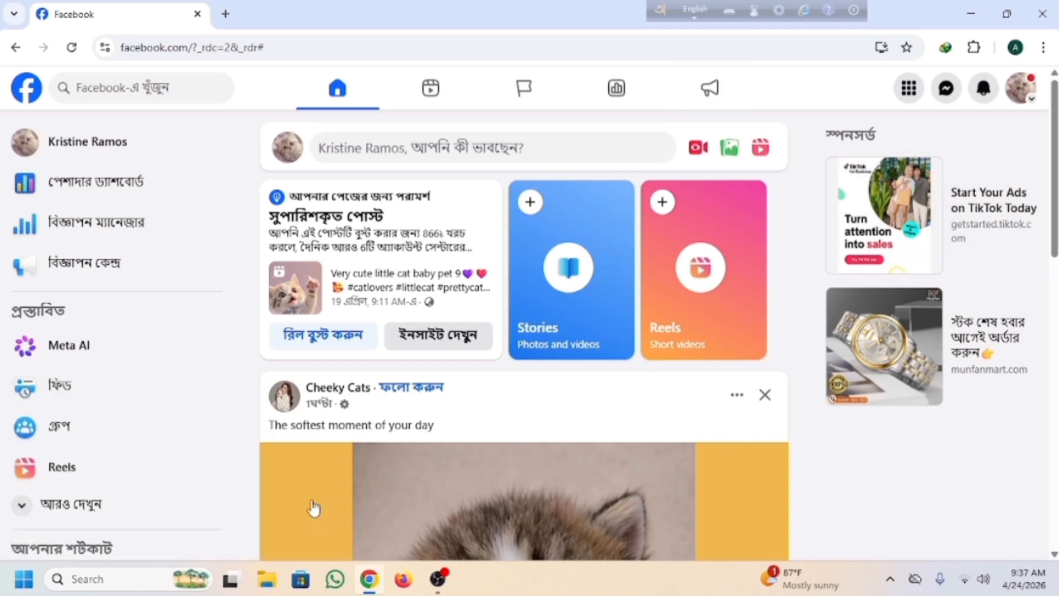
{"action": "mouse_move", "coordinate": [993, 303]}
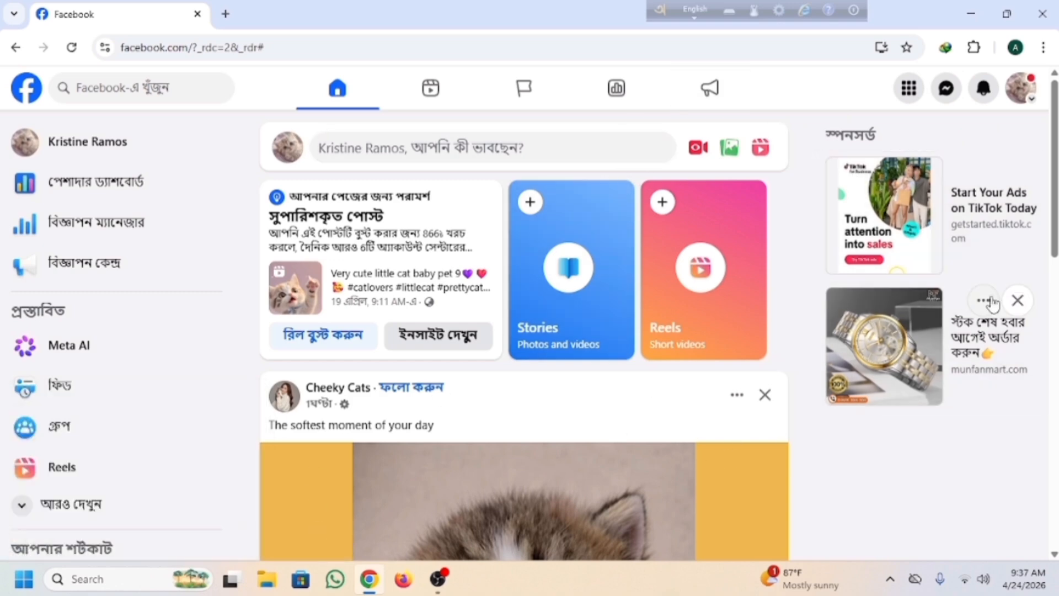
- Open the cat-themed page's own profile to reach its page management tools
{"action": "left_click", "coordinate": [1022, 88]}
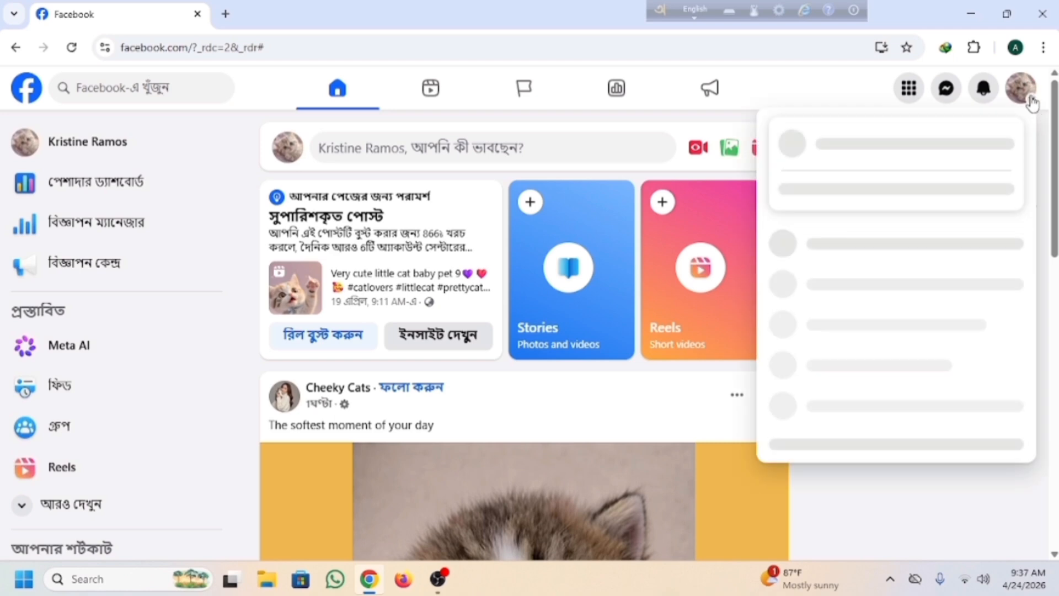
{"action": "scroll", "coordinate": [871, 359], "scroll_direction": "down", "scroll_amount": 1}
{"action": "scroll", "coordinate": [863, 402], "scroll_direction": "up", "scroll_amount": 1}
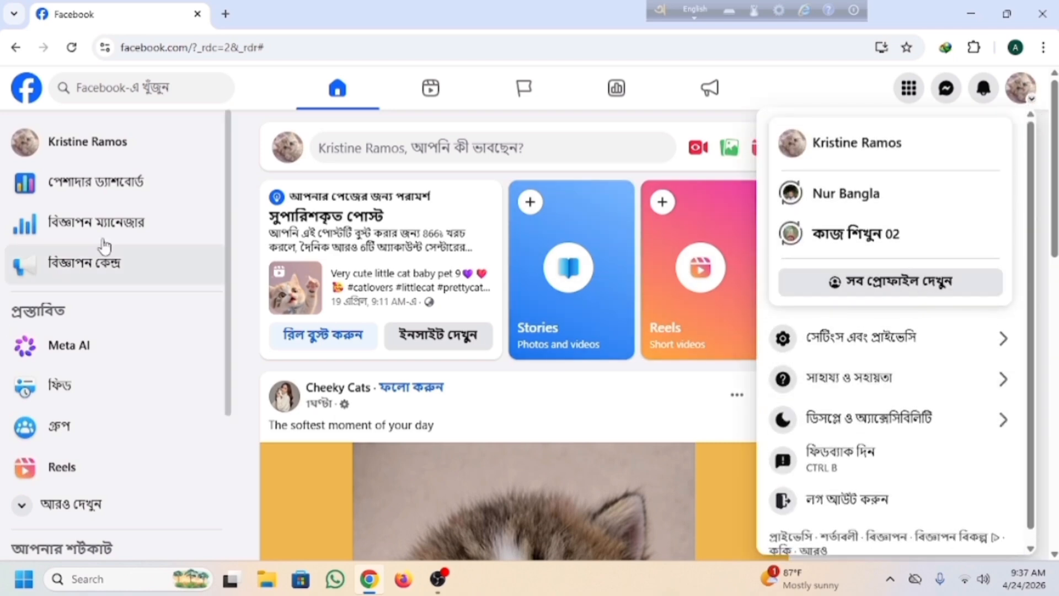
{"action": "scroll", "coordinate": [140, 243], "scroll_direction": "down", "scroll_amount": 4}
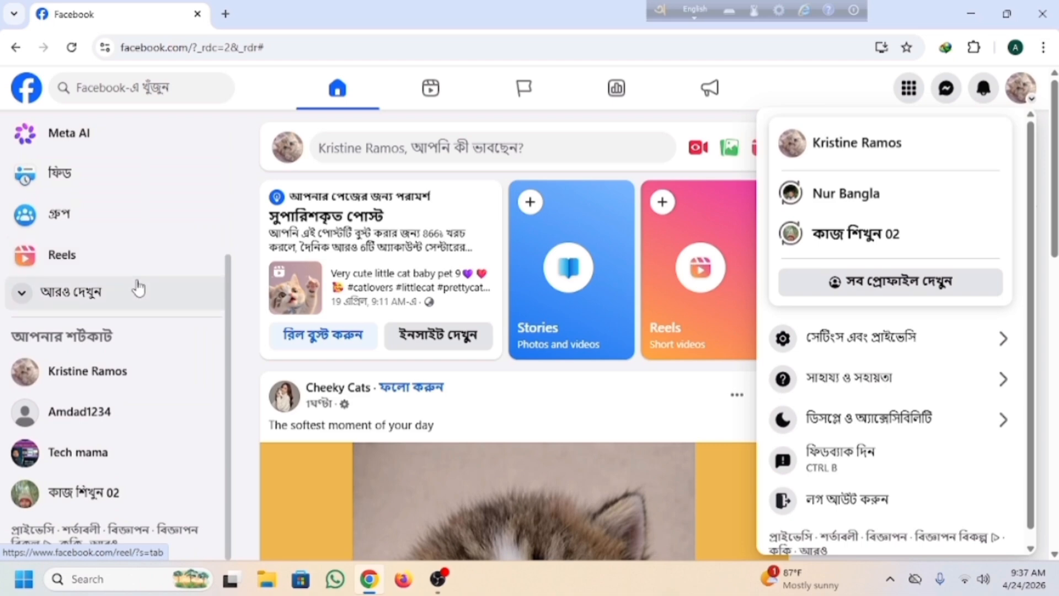
{"action": "scroll", "coordinate": [141, 283], "scroll_direction": "up", "scroll_amount": 4}
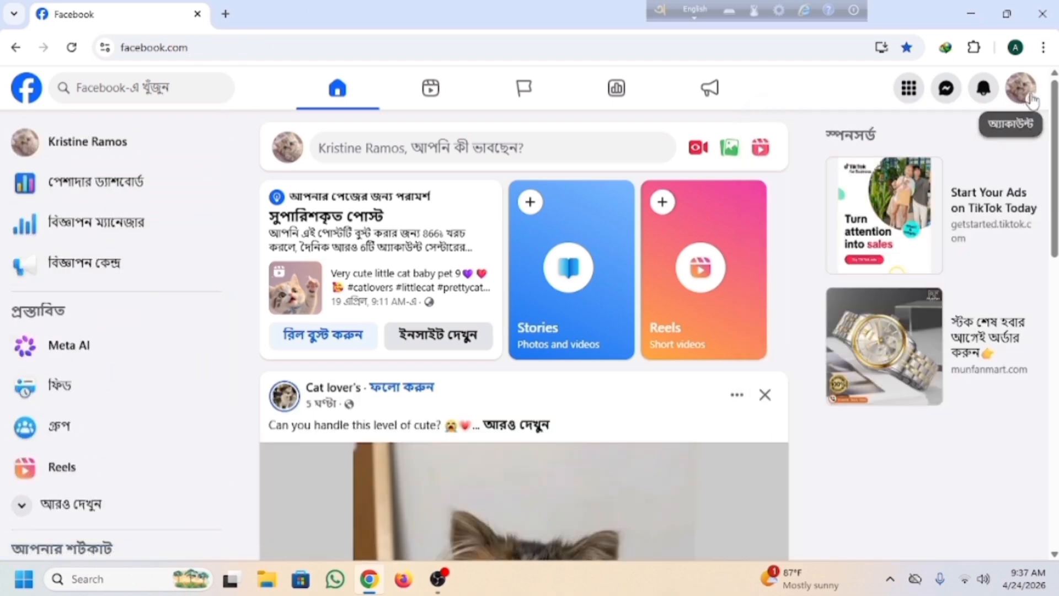
{"action": "left_click", "coordinate": [1024, 91]}
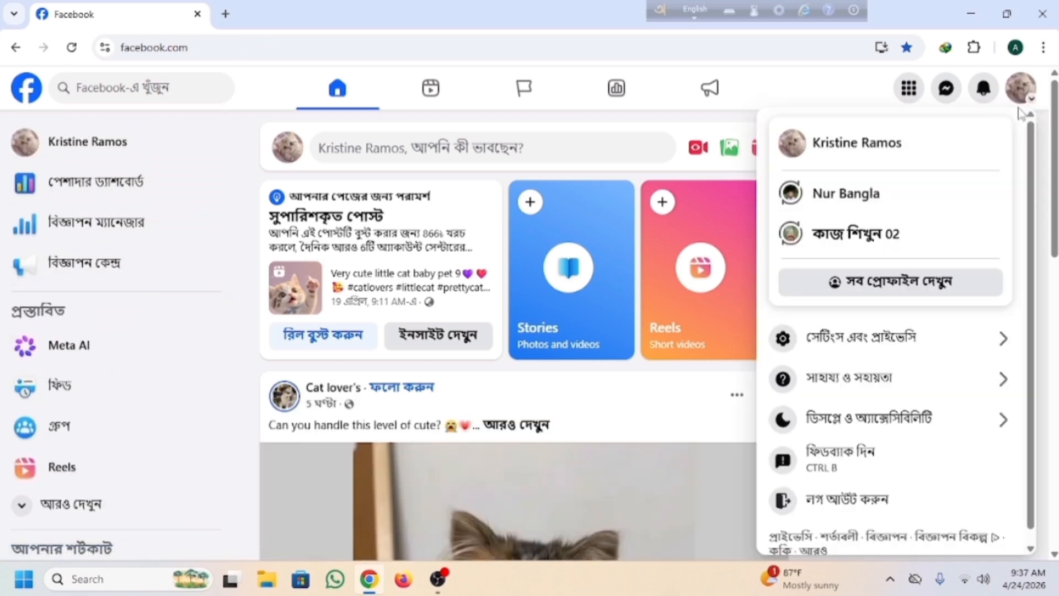
{"action": "left_click", "coordinate": [819, 148]}
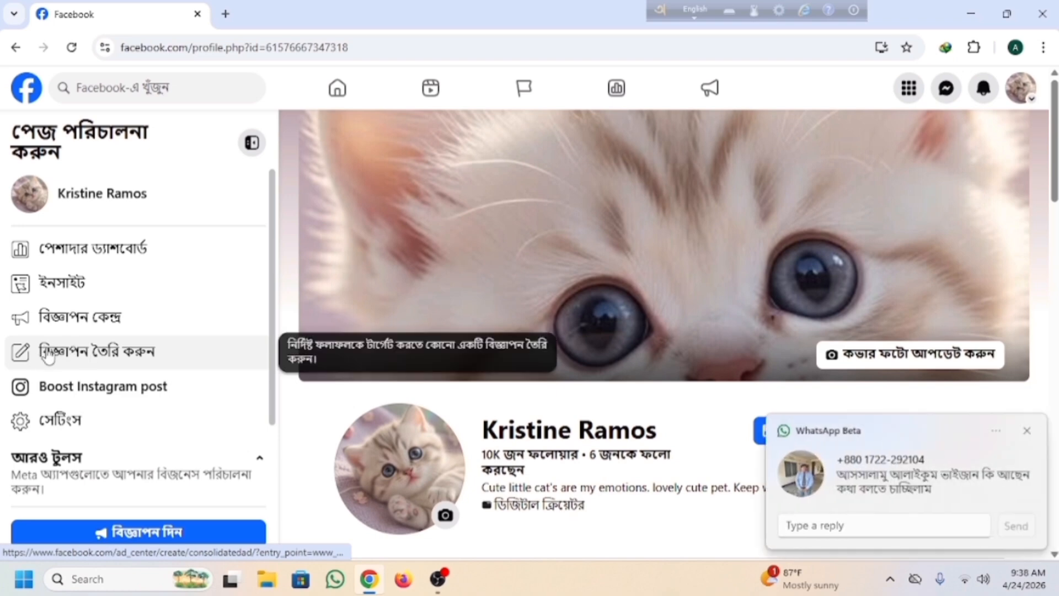
- Open Meta Business Suite for the cat-themed page from its page management tools
{"action": "scroll", "coordinate": [50, 361], "scroll_direction": "down", "scroll_amount": 2}
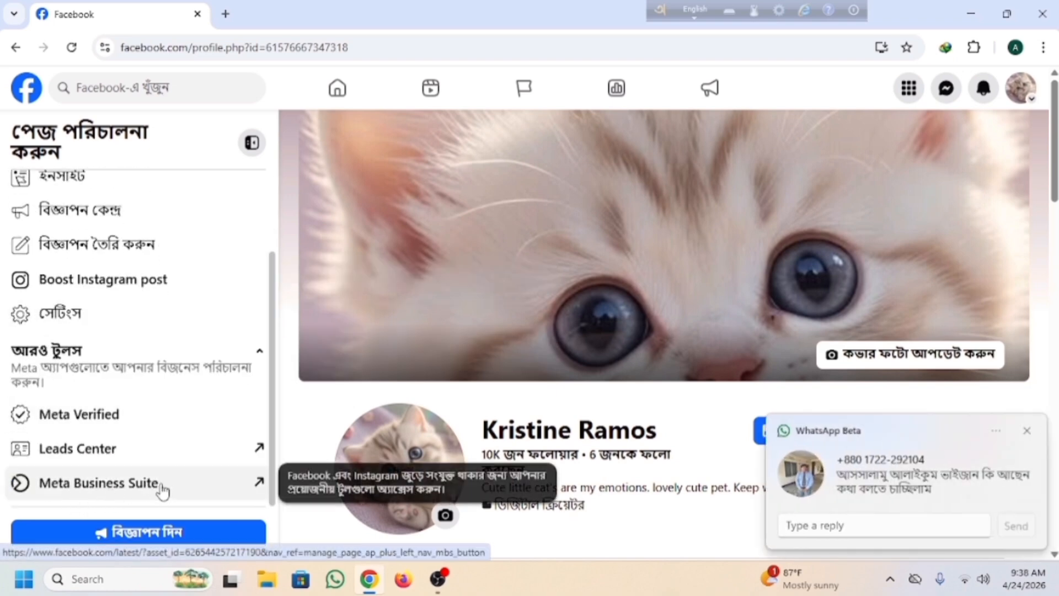
{"action": "left_click", "coordinate": [952, 94]}
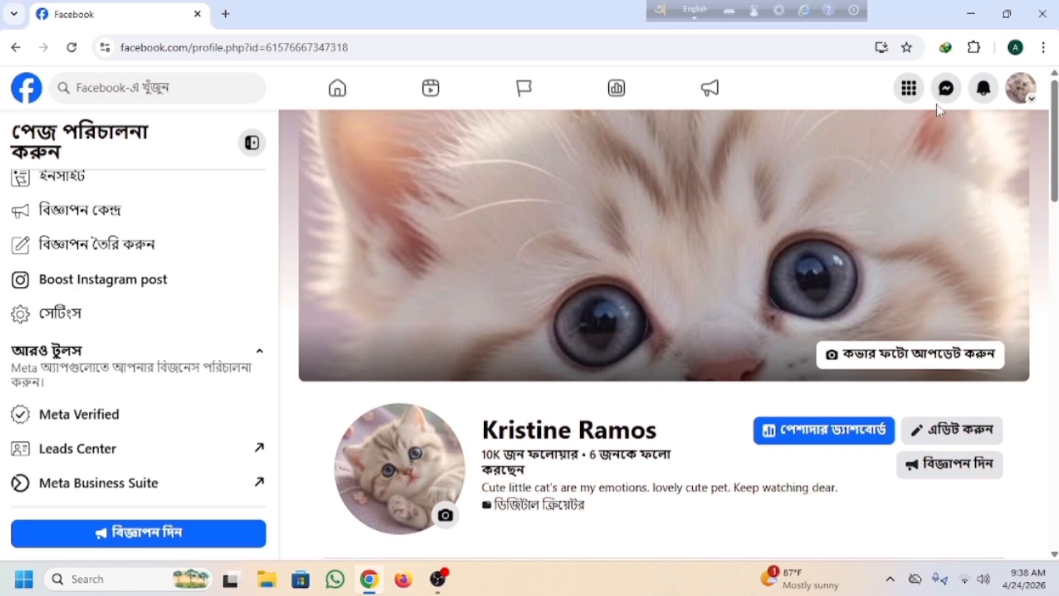
{"action": "left_click", "coordinate": [110, 490]}
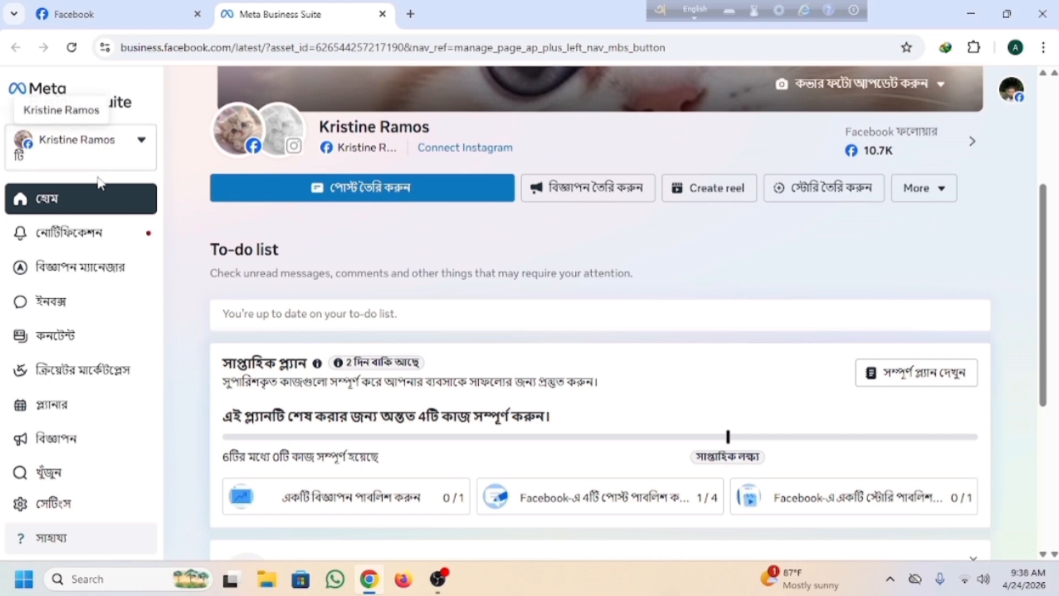
- Start creating a business portfolio from the business asset list and enter the owner's full name as the portfolio name
{"action": "left_click", "coordinate": [141, 149]}
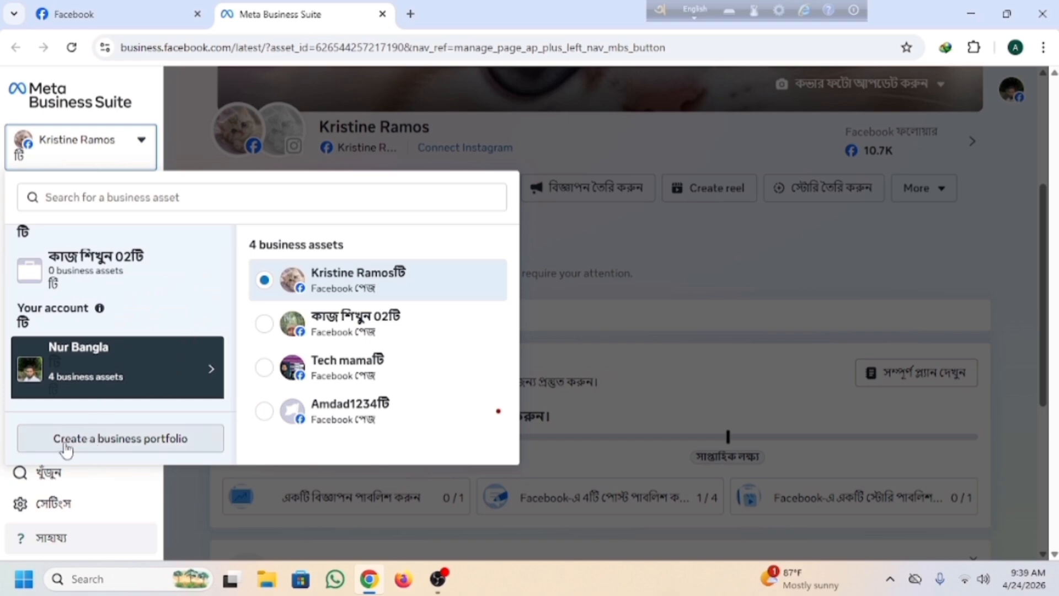
{"action": "left_click", "coordinate": [149, 446]}
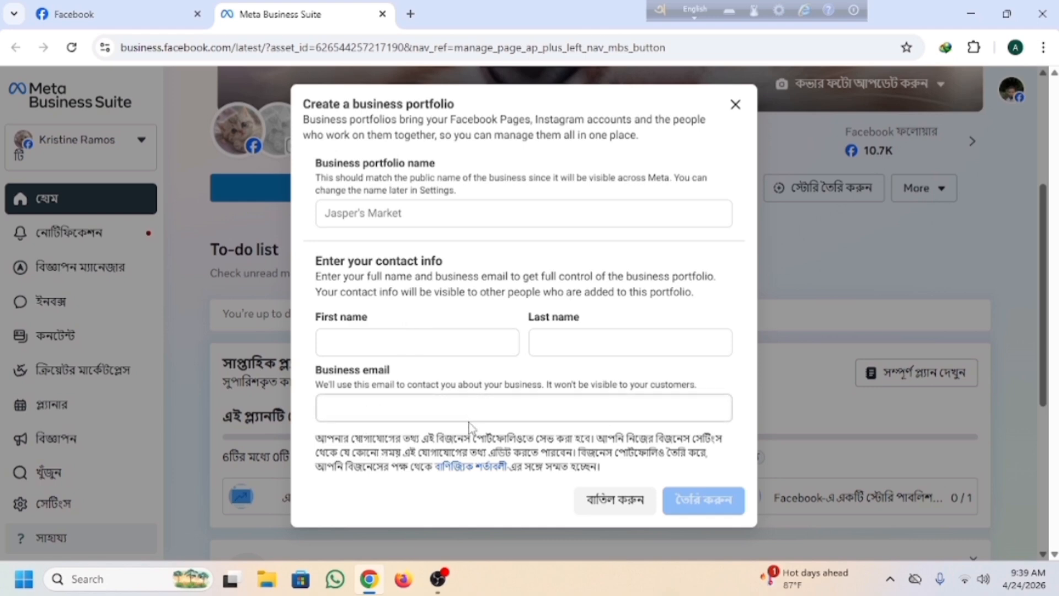
{"action": "left_click", "coordinate": [372, 220]}
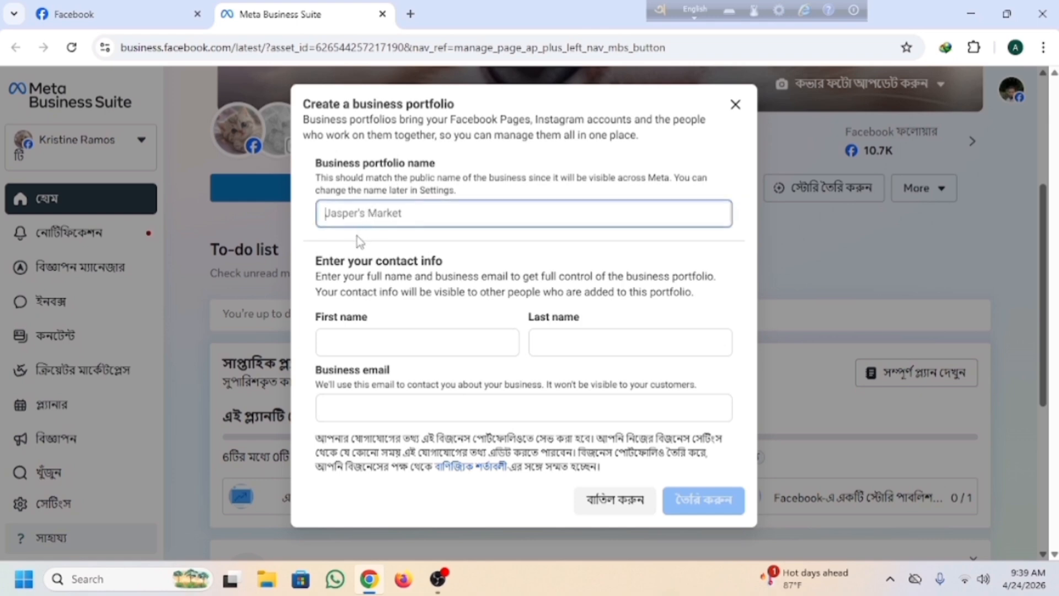
{"action": "type", "text": "amdadul haq"}
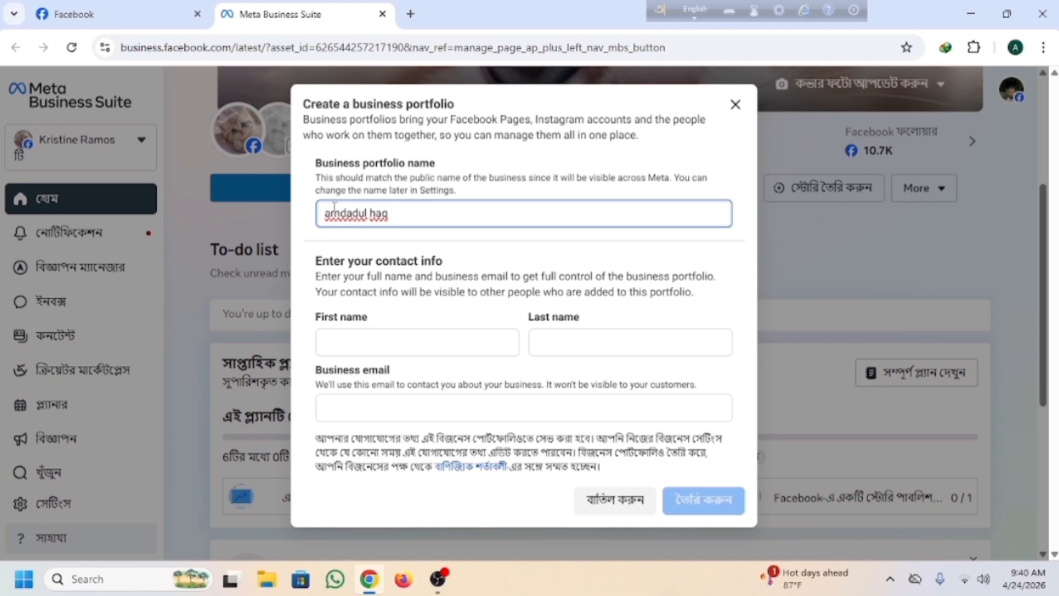
- Copy the first name out of the business portfolio name into the contact's First name field
{"action": "left_click_drag", "start_coordinate": [325, 213], "coordinate": [368, 218]}
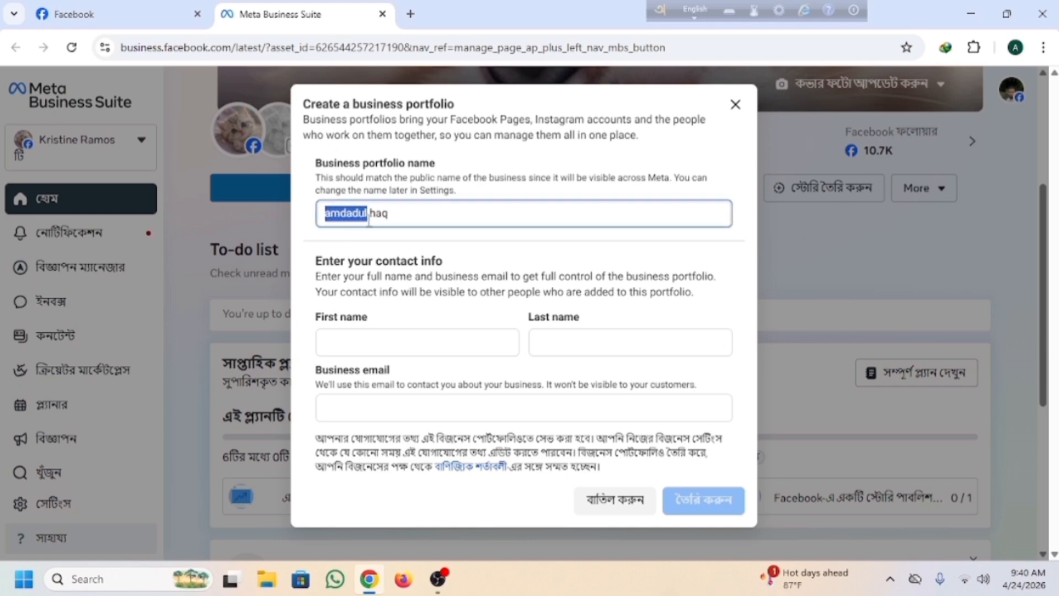
{"action": "right_click", "coordinate": [354, 215]}
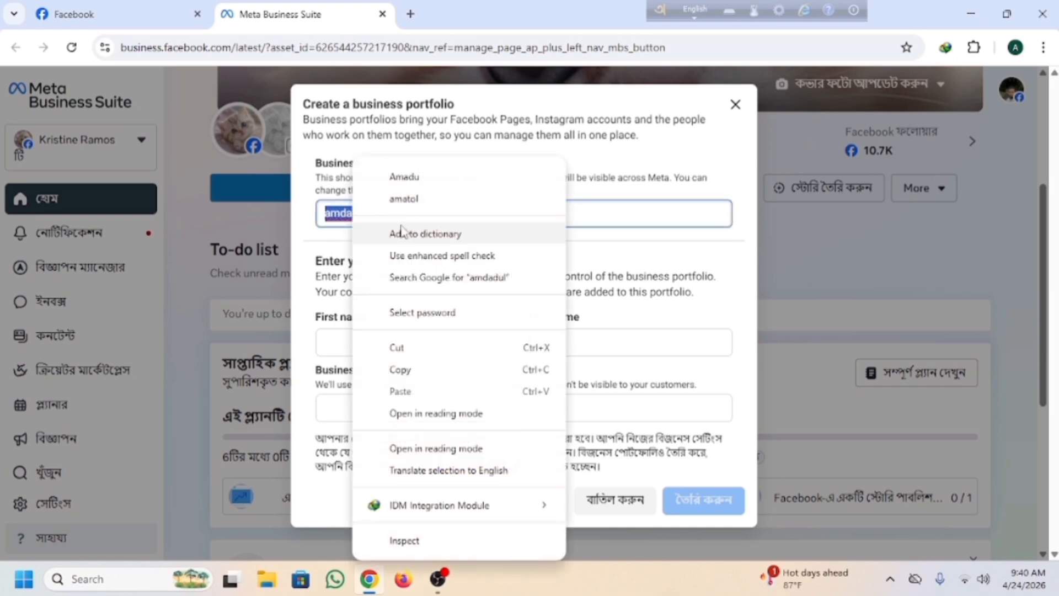
{"action": "left_click", "coordinate": [401, 370]}
{"action": "left_click", "coordinate": [358, 340]}
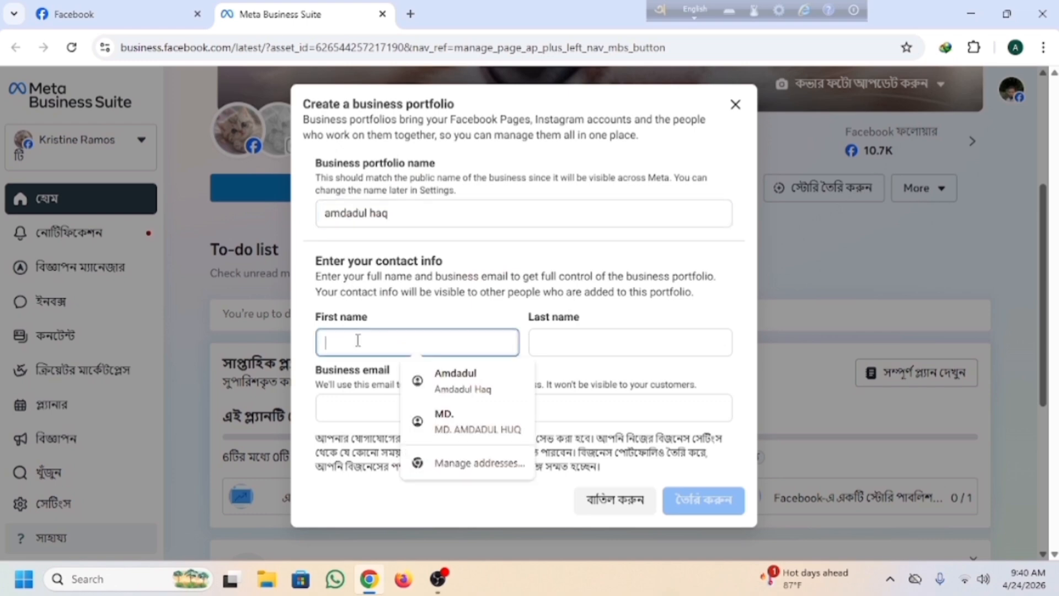
{"action": "right_click", "coordinate": [354, 346]}
{"action": "left_click", "coordinate": [393, 348]}
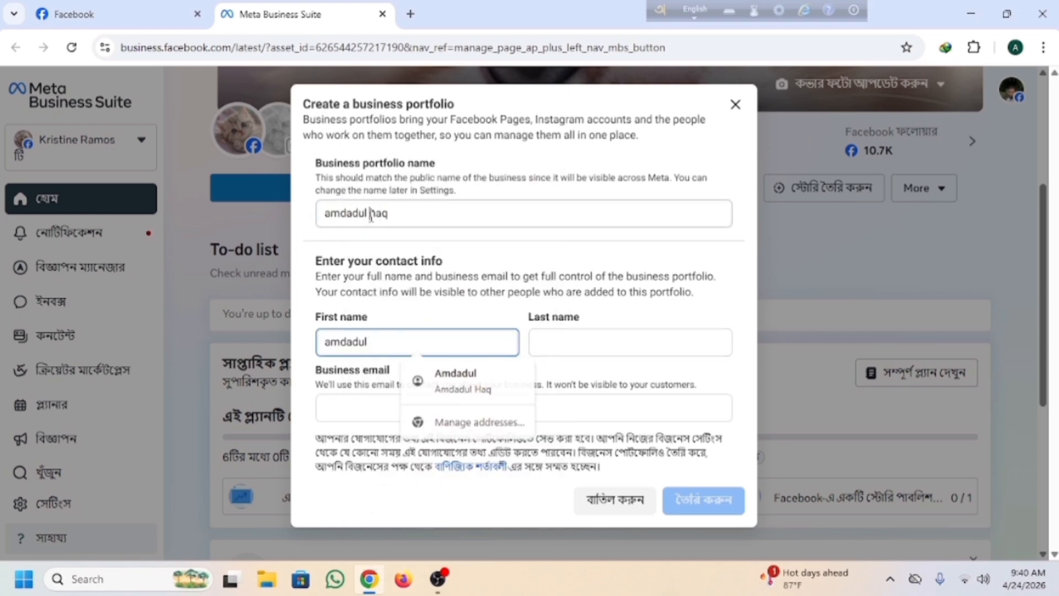
- Copy the surname from the portfolio name into the Last name field and paste the contact's address as the Business email
{"action": "left_click_drag", "start_coordinate": [370, 214], "coordinate": [391, 218]}
{"action": "right_click", "coordinate": [385, 221]}
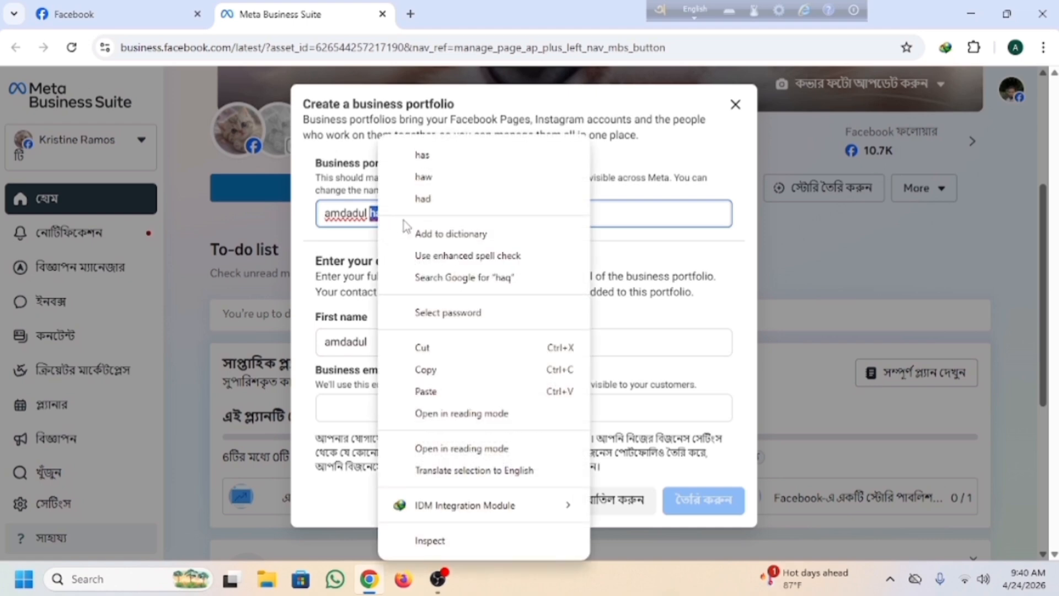
{"action": "left_click", "coordinate": [430, 374]}
{"action": "left_click", "coordinate": [543, 348]}
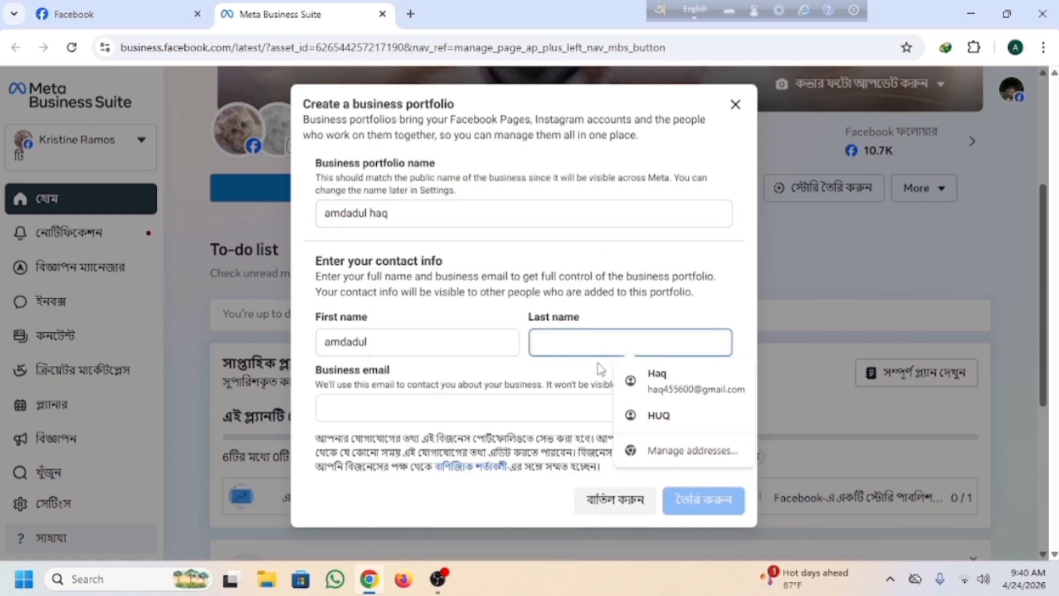
{"action": "right_click", "coordinate": [542, 343]}
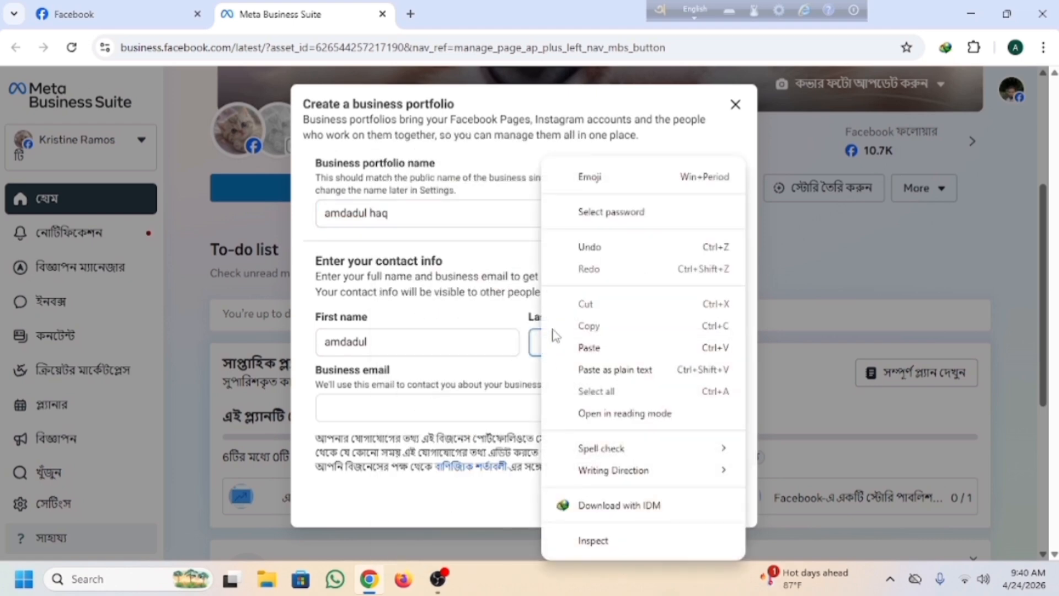
{"action": "left_click", "coordinate": [588, 348]}
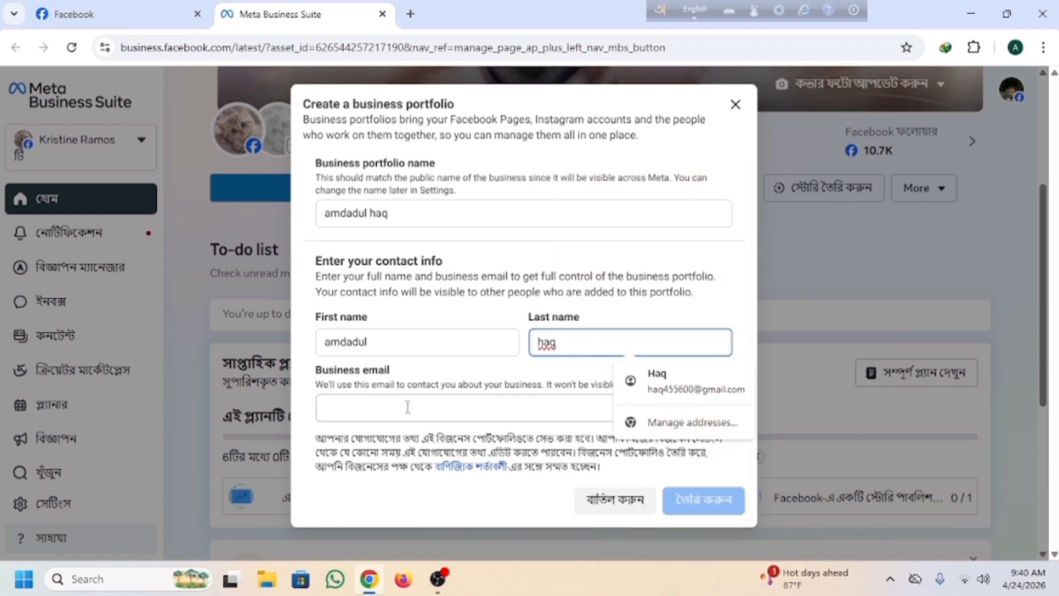
{"action": "left_click", "coordinate": [352, 408]}
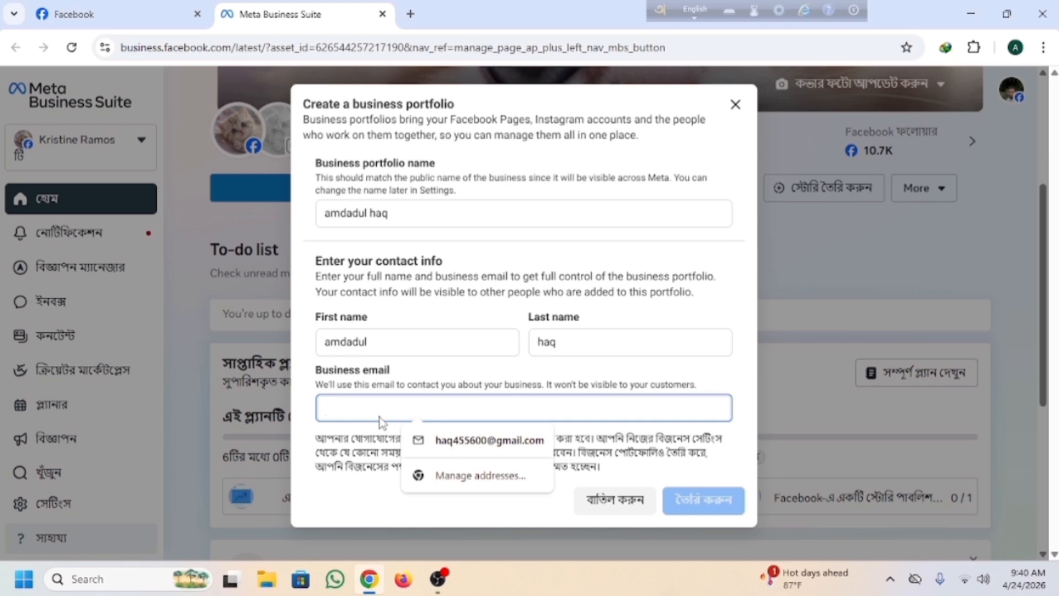
{"action": "key", "text": "ctrl+v"}
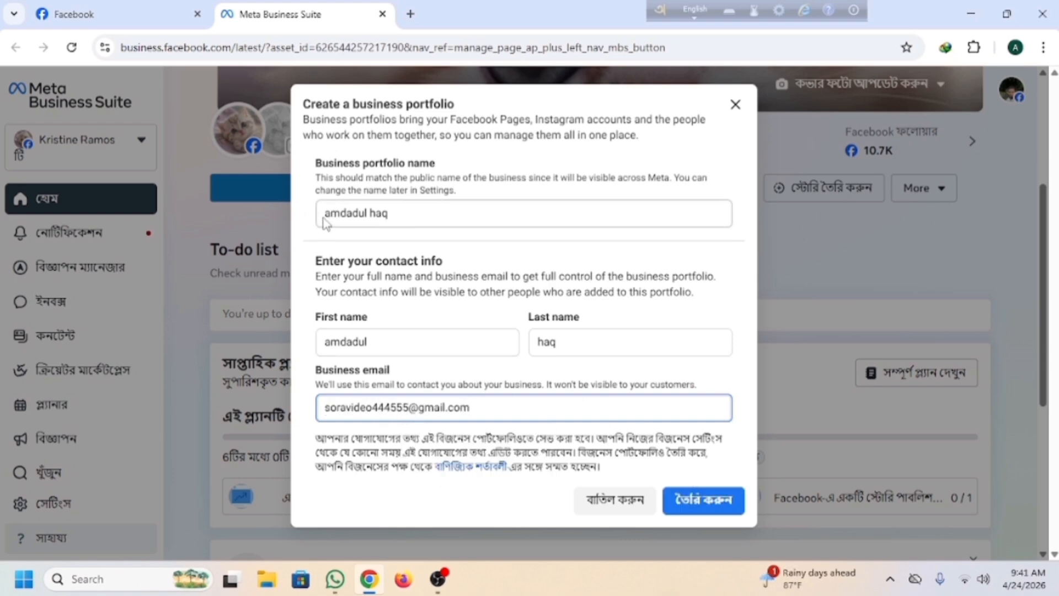
- Review the portfolio name, first name and last name entered in the business portfolio form
{"action": "left_click_drag", "start_coordinate": [327, 220], "coordinate": [400, 219]}
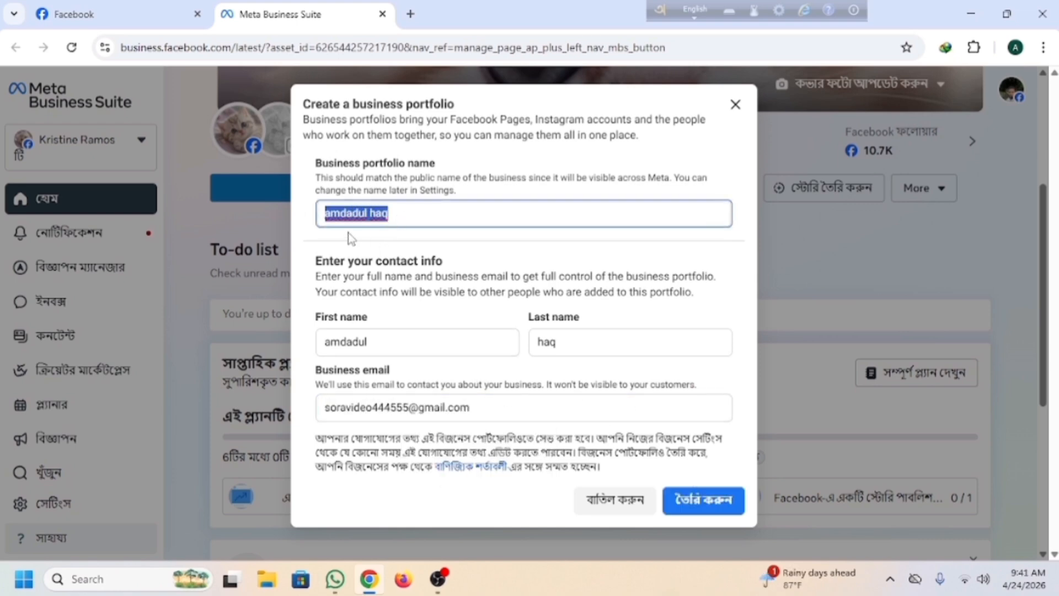
{"action": "left_click", "coordinate": [327, 344]}
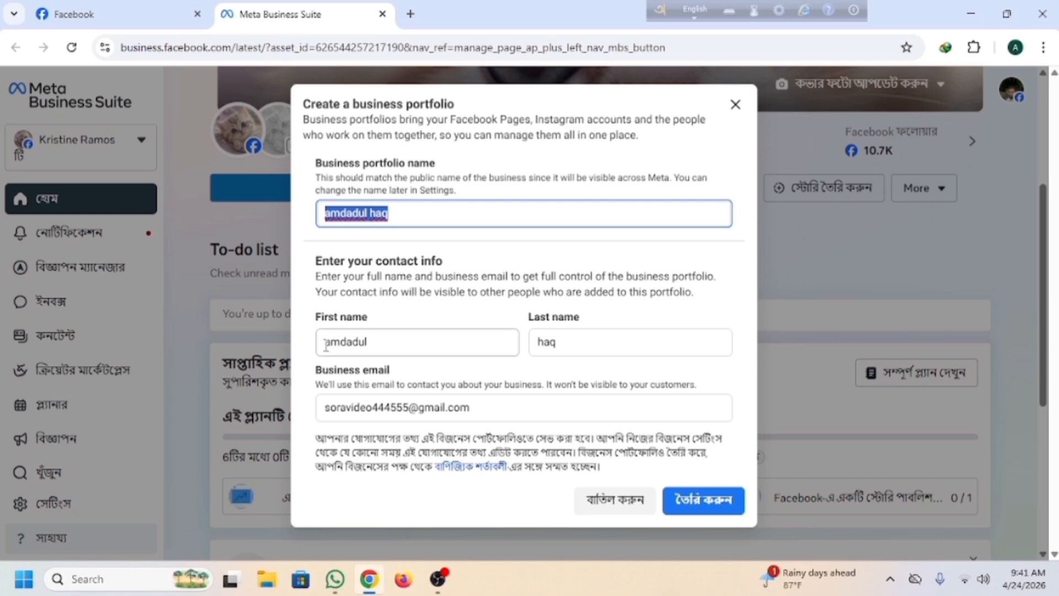
{"action": "double_click", "coordinate": [369, 341]}
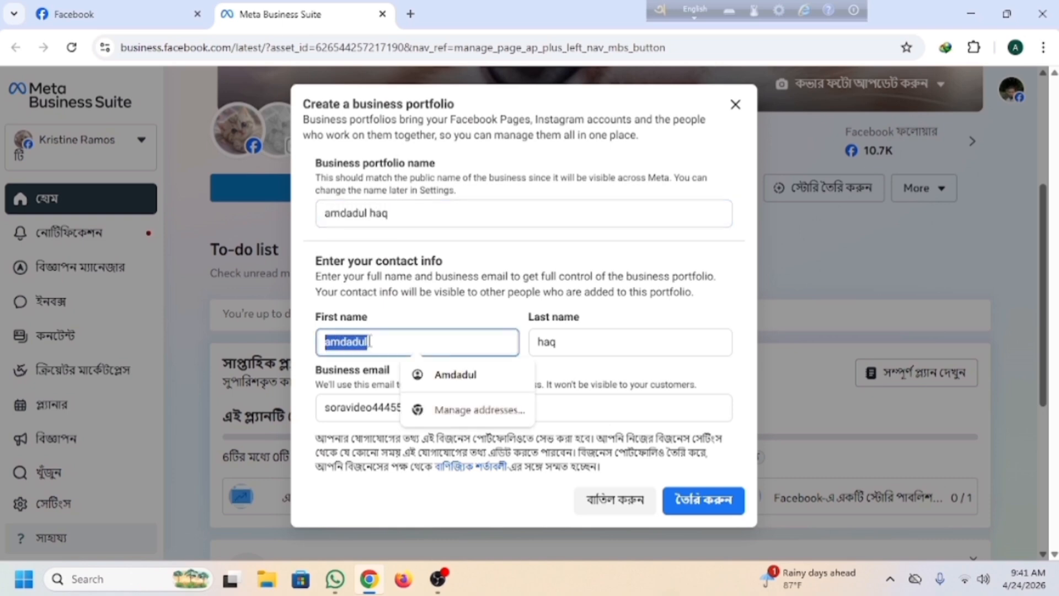
{"action": "left_click", "coordinate": [539, 337]}
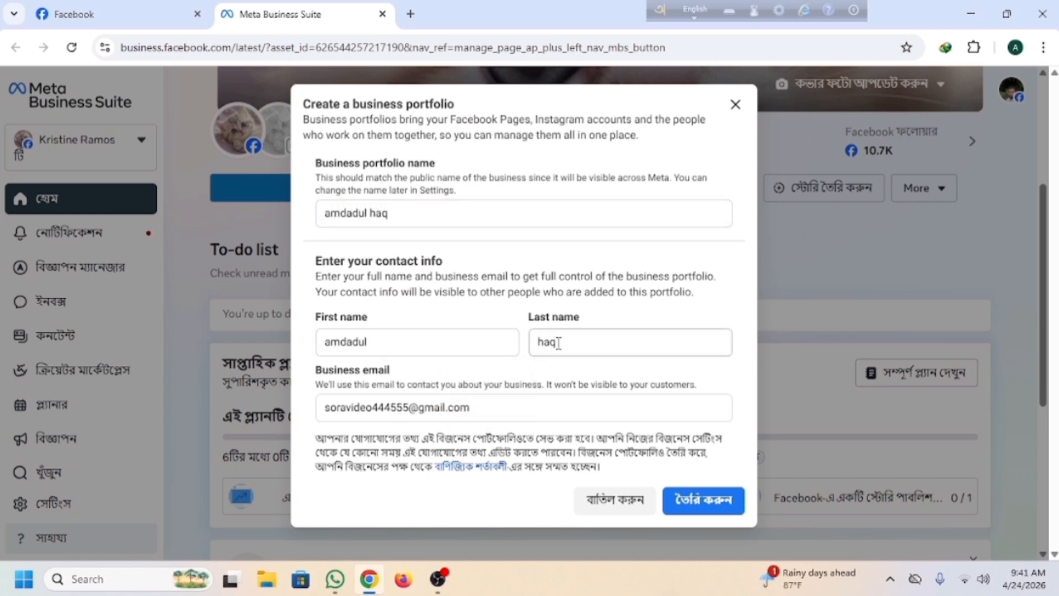
{"action": "double_click", "coordinate": [540, 342]}
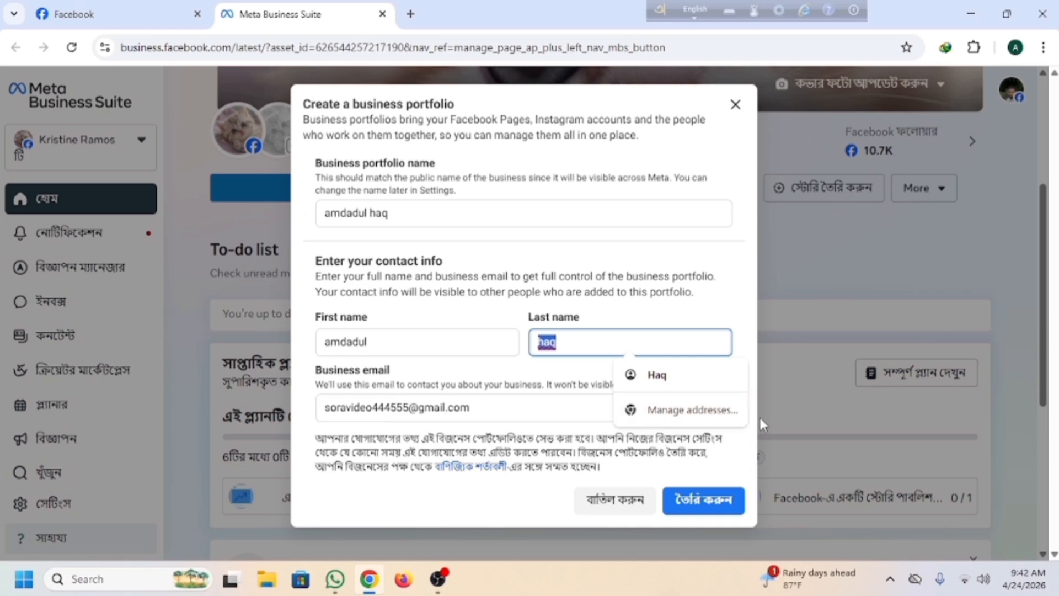
{"action": "left_click", "coordinate": [798, 72]}
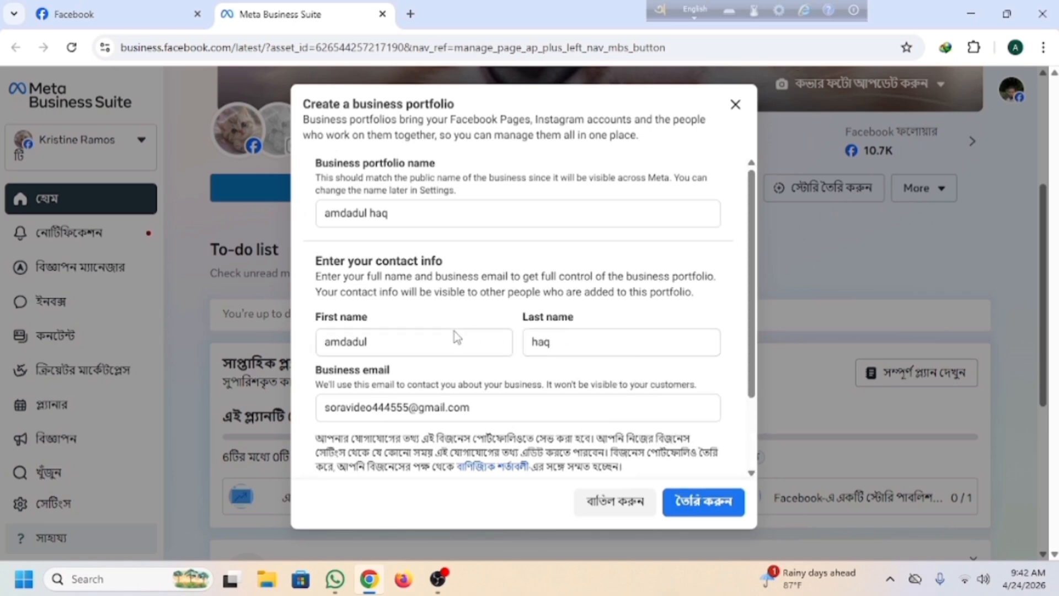